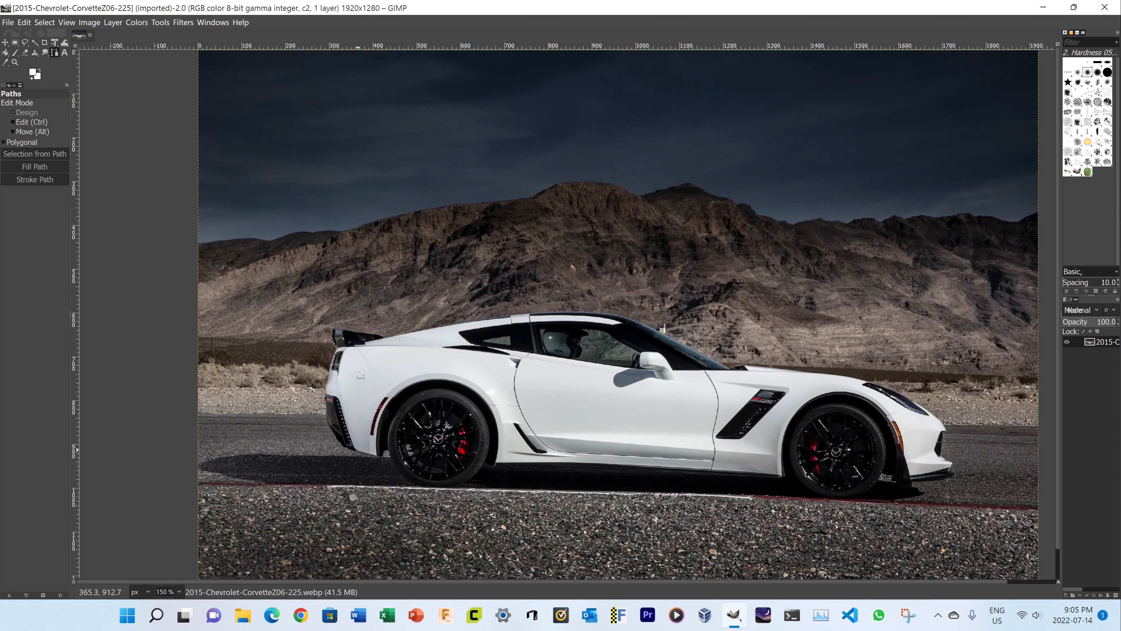
Check the layer's transparency options to see whether the car photo still needs an alpha channel
{"action": "scroll", "coordinate": [295, 344], "scroll_direction": "up", "scroll_amount": 3}
{"action": "scroll", "coordinate": [305, 341], "scroll_direction": "right", "scroll_amount": 2}
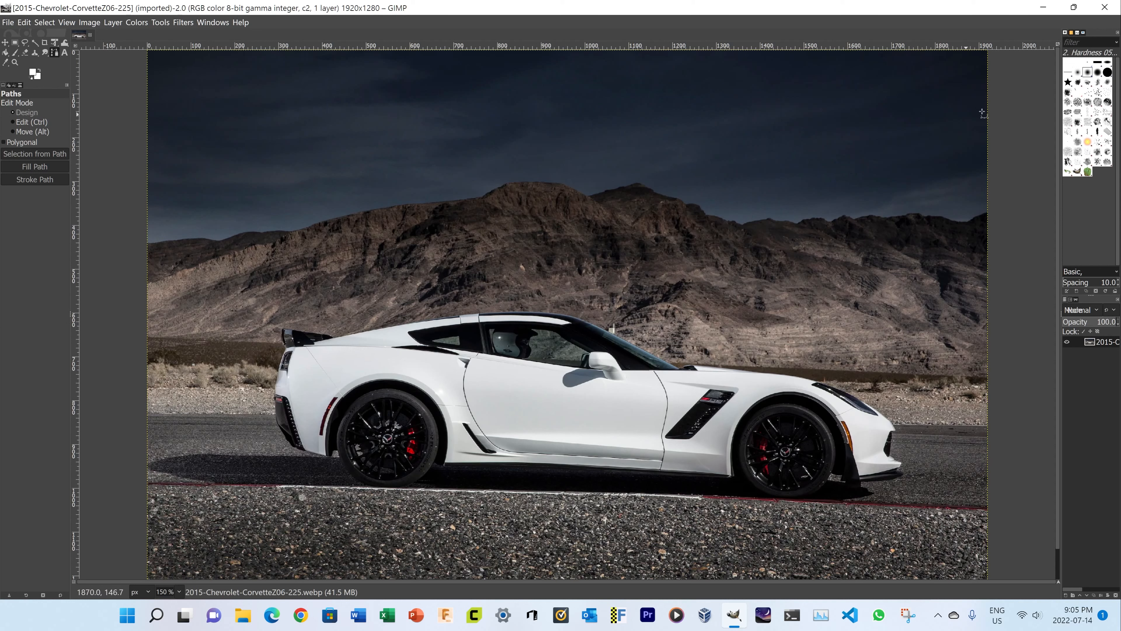
{"action": "scroll", "coordinate": [954, 549], "scroll_direction": "down", "scroll_amount": 1}
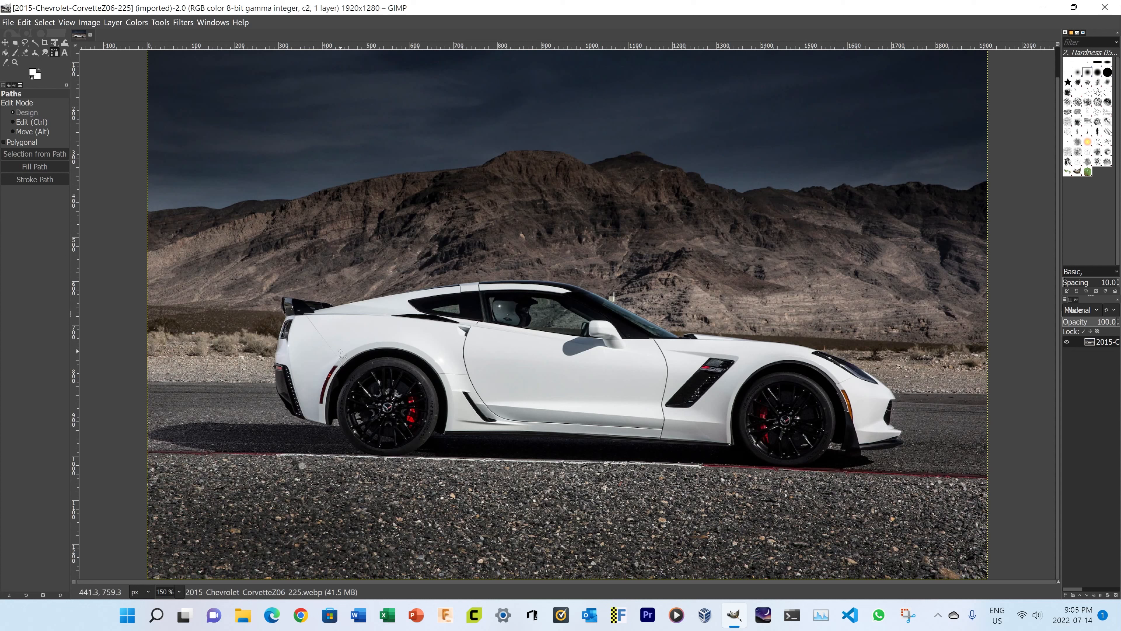
{"action": "key", "text": "ctrl"}
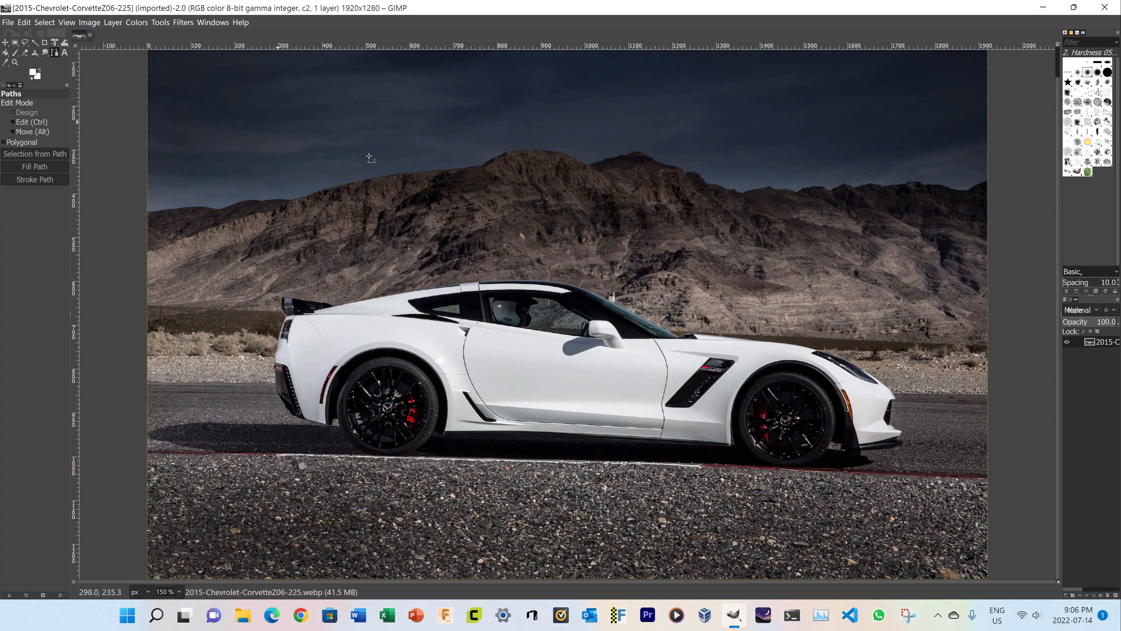
{"action": "left_click", "coordinate": [118, 24]}
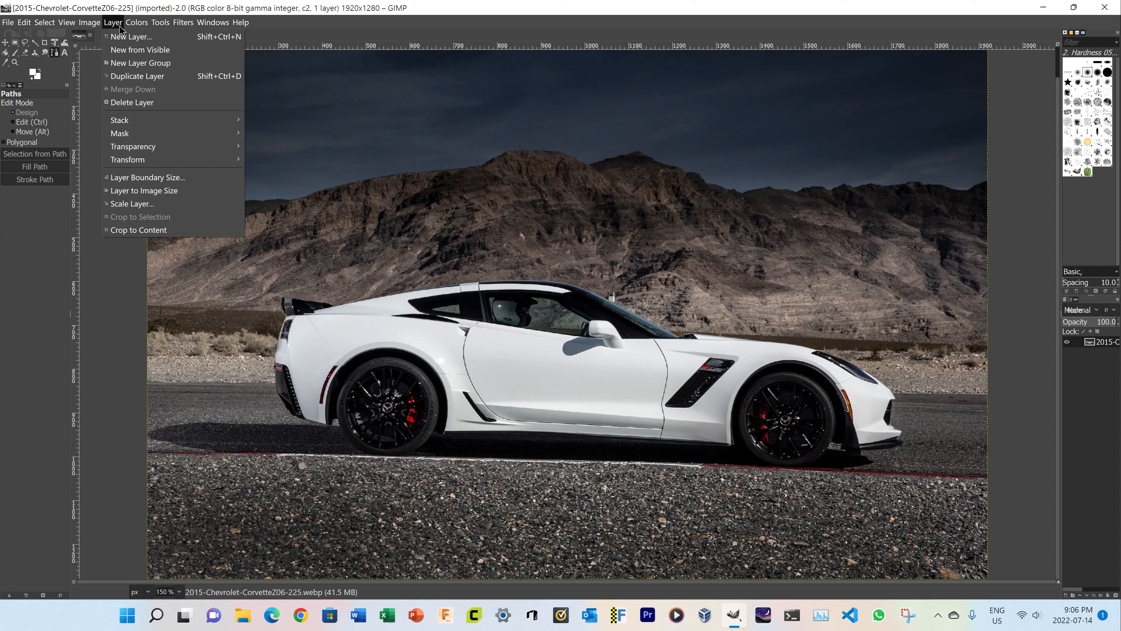
{"action": "mouse_move", "coordinate": [133, 148]}
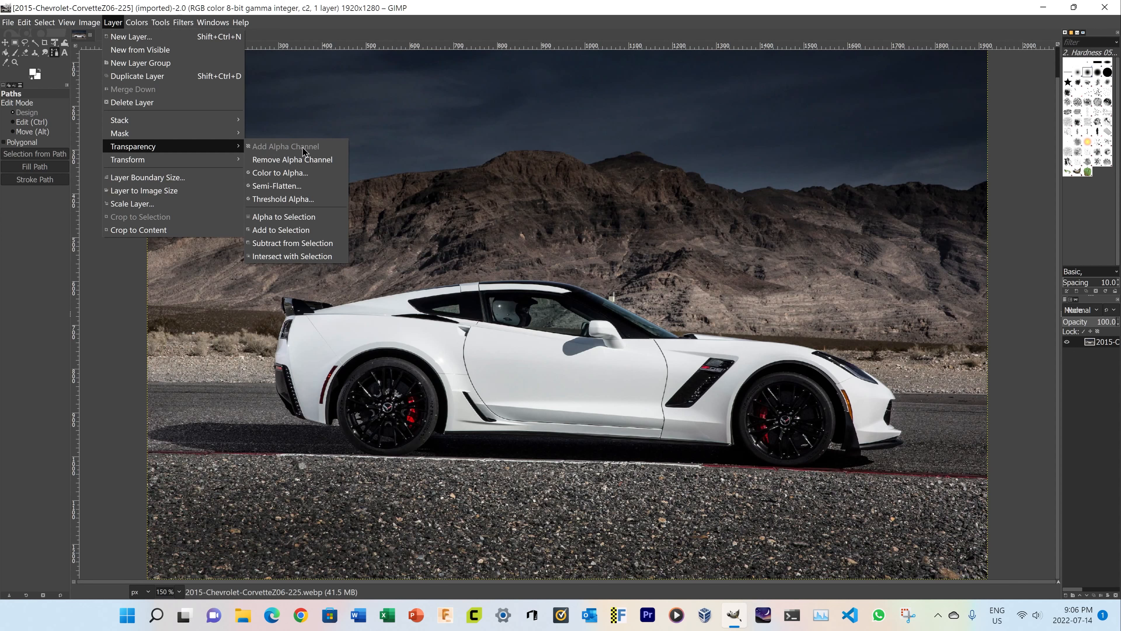
{"action": "left_click", "coordinate": [411, 3]}
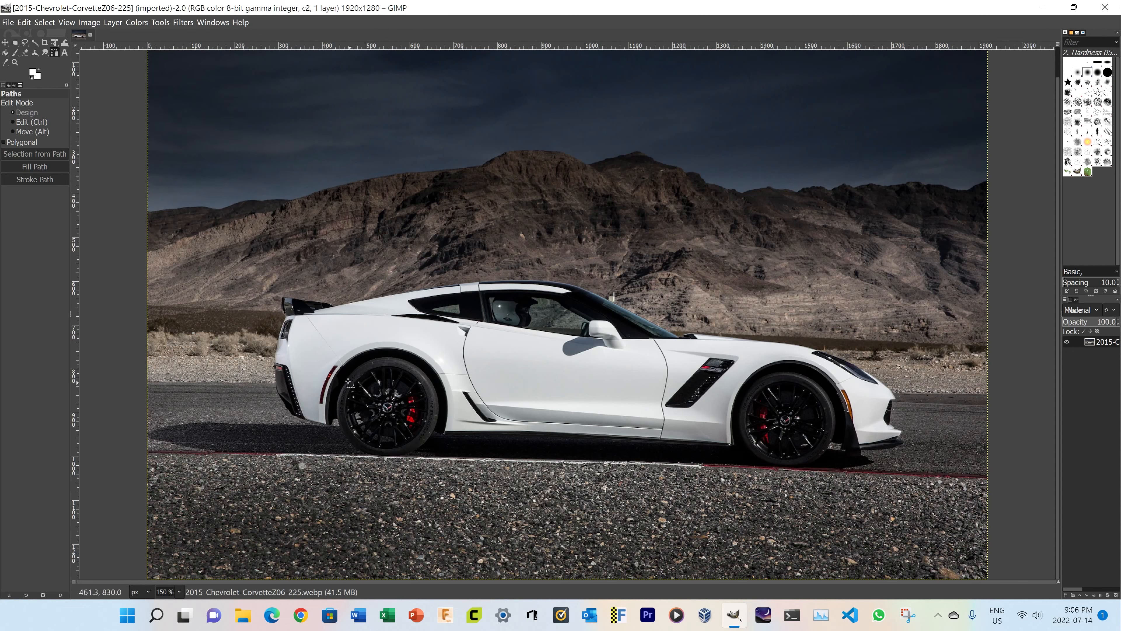
Start a path around the car, placing closely spaced anchors down the spoiler's rear edge to the body just above the tail light
{"action": "scroll", "coordinate": [279, 304], "scroll_direction": "up", "scroll_amount": 4}
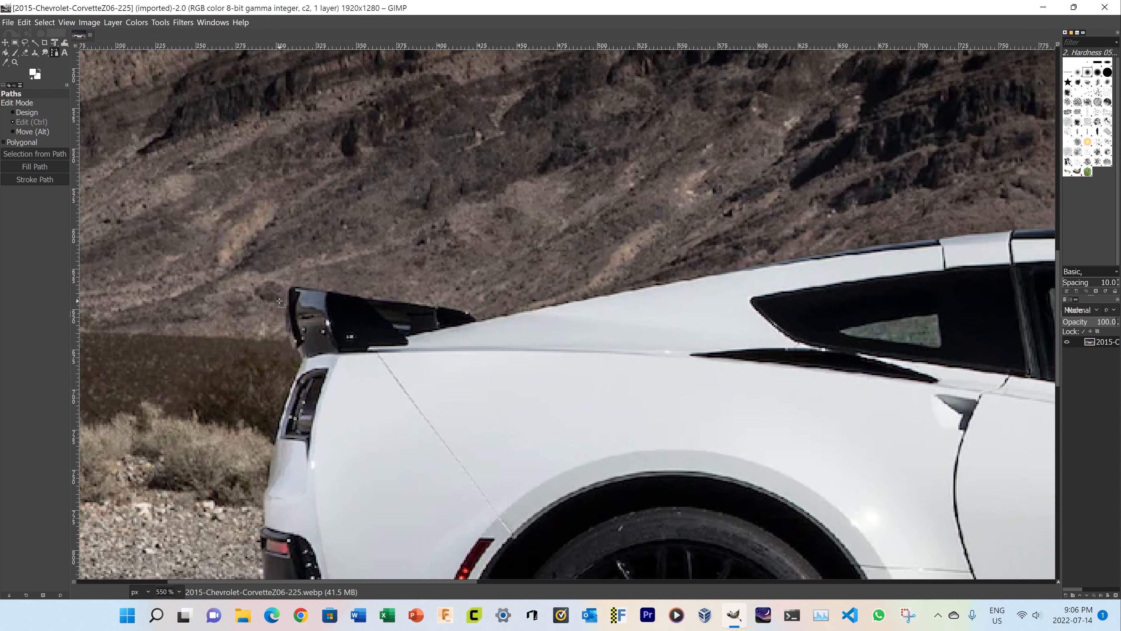
{"action": "scroll", "coordinate": [280, 304], "scroll_direction": "up", "scroll_amount": 4}
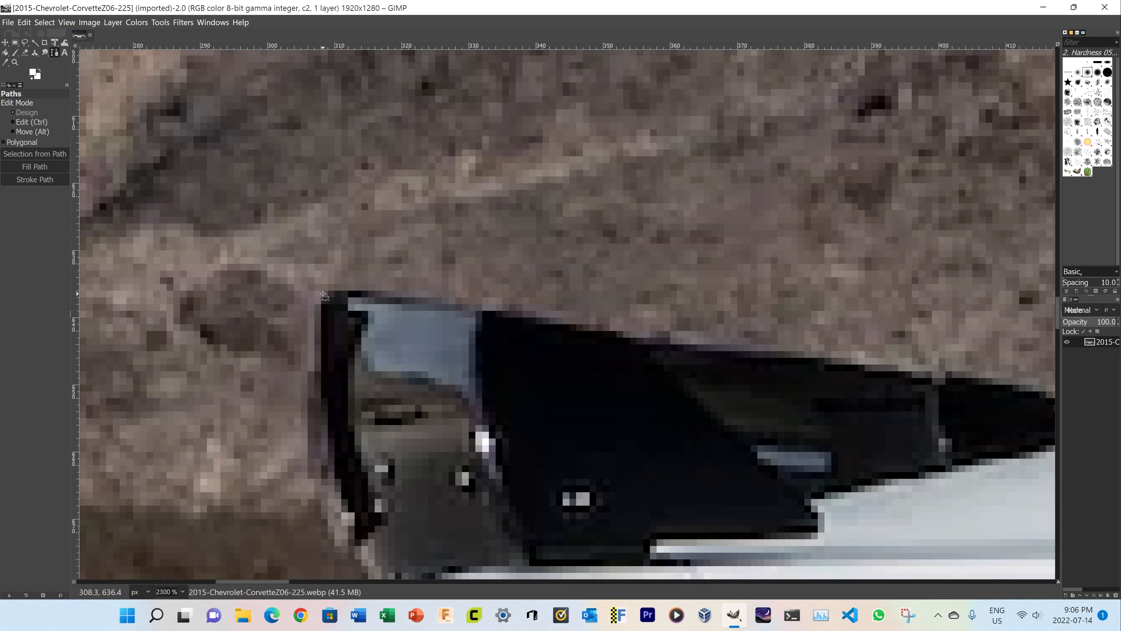
{"action": "left_click", "coordinate": [323, 293]}
{"action": "left_click", "coordinate": [311, 343]}
{"action": "left_click", "coordinate": [312, 395]}
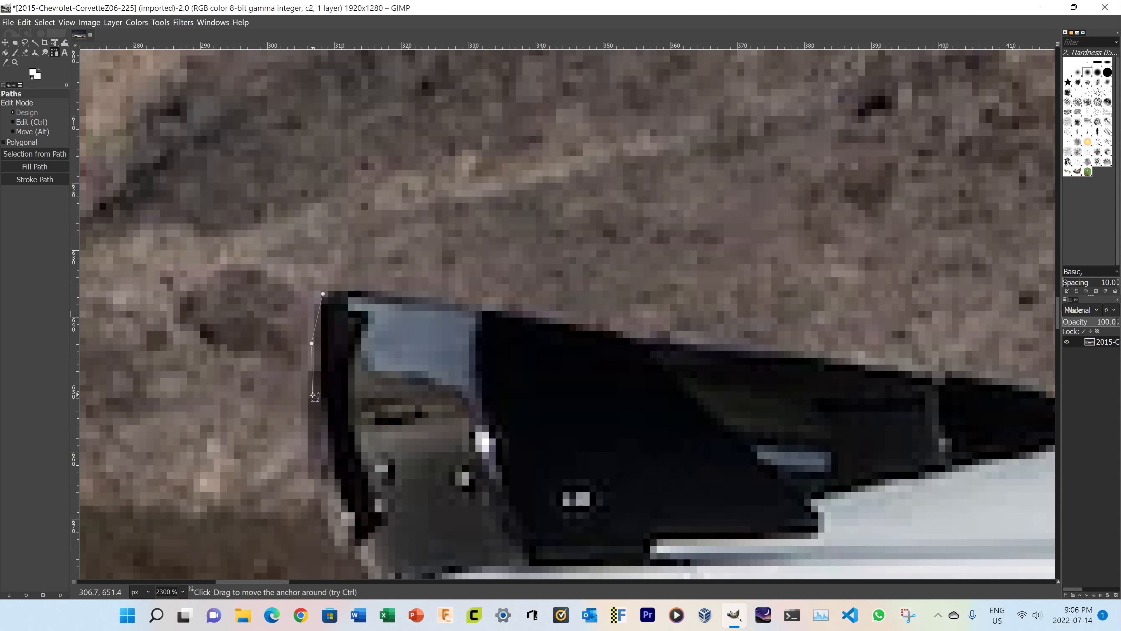
{"action": "scroll", "coordinate": [325, 454], "scroll_direction": "down", "scroll_amount": 3}
{"action": "left_click", "coordinate": [324, 360]}
{"action": "left_click", "coordinate": [352, 417]}
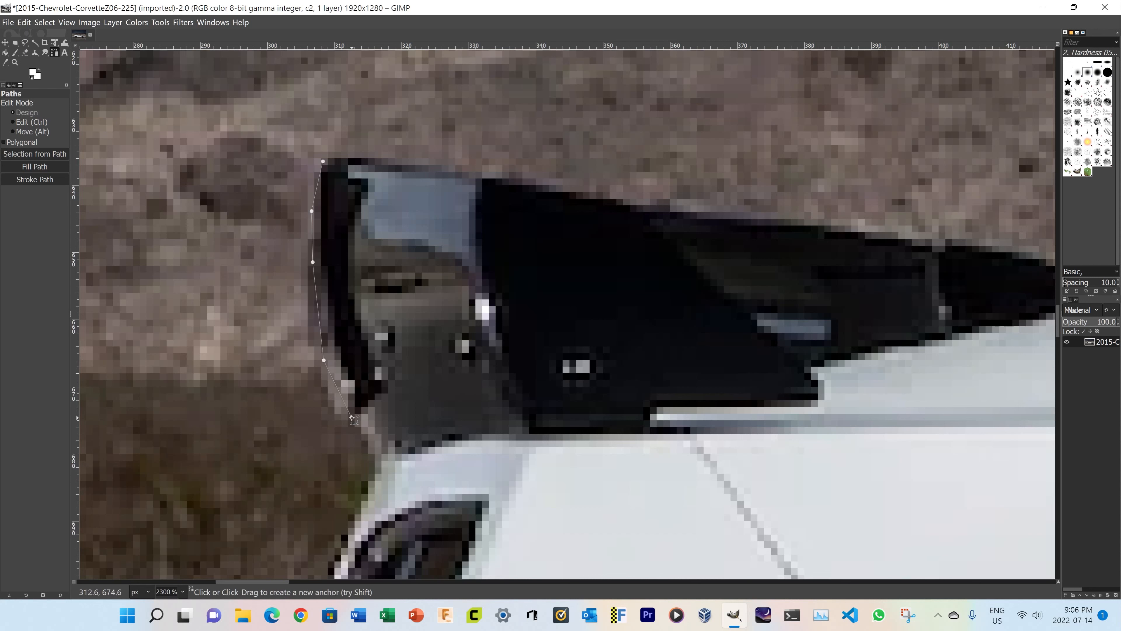
{"action": "left_click", "coordinate": [377, 451]}
{"action": "left_click", "coordinate": [383, 464]}
{"action": "left_click", "coordinate": [367, 492]}
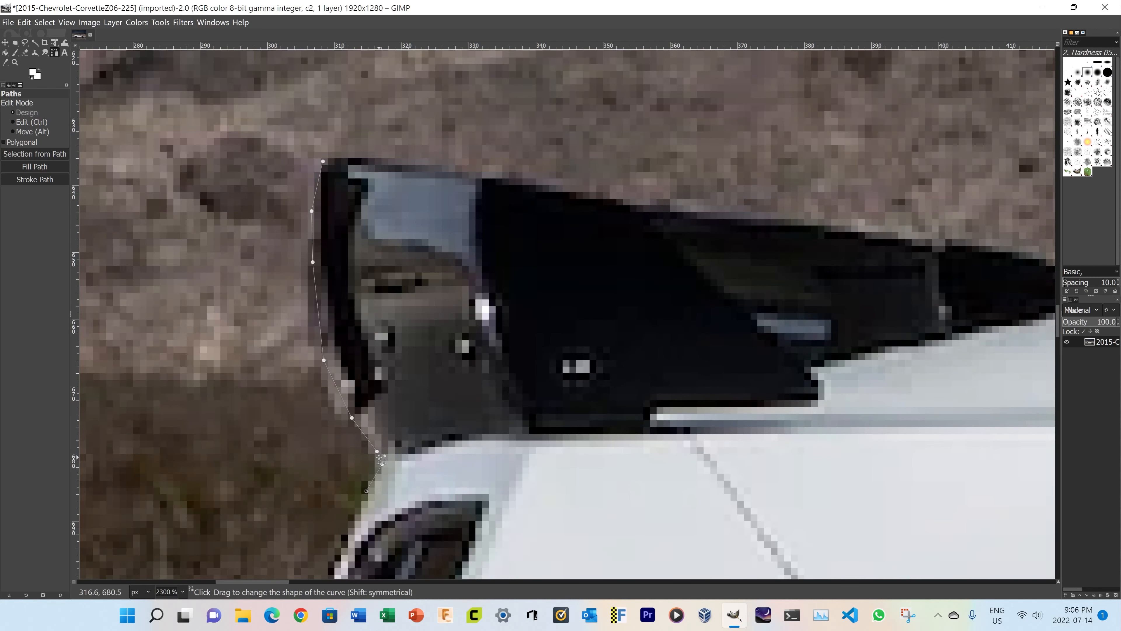
Try pulling a curve handle out of the last anchor above the tail light, and undo it
{"action": "left_click_drag", "start_coordinate": [367, 491], "coordinate": [520, 486]}
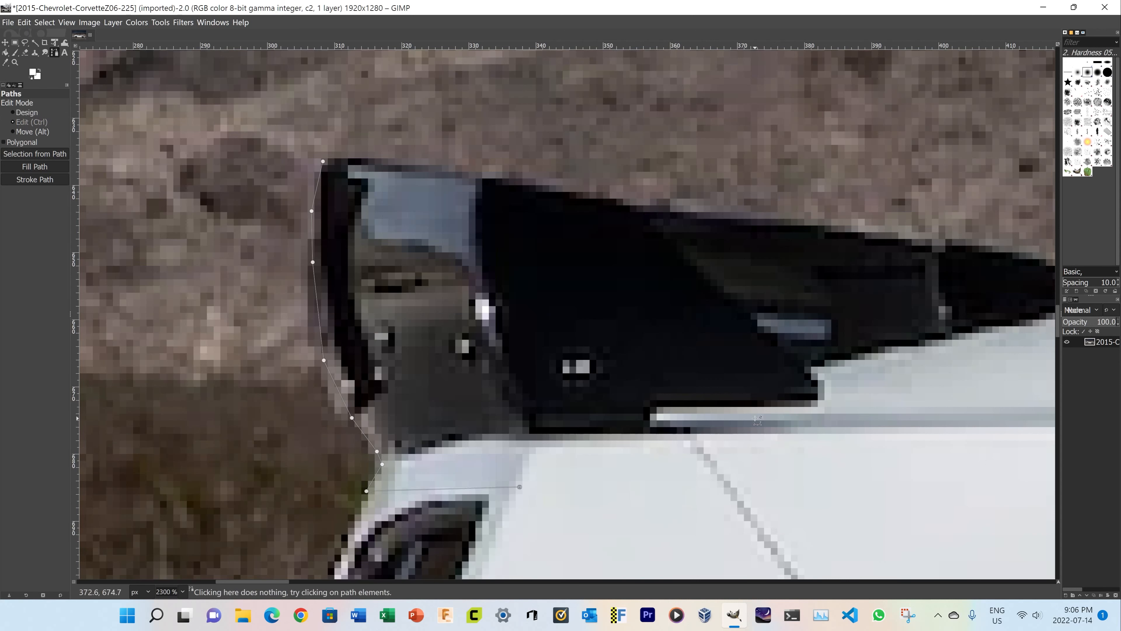
{"action": "key", "text": "ctrl+z"}
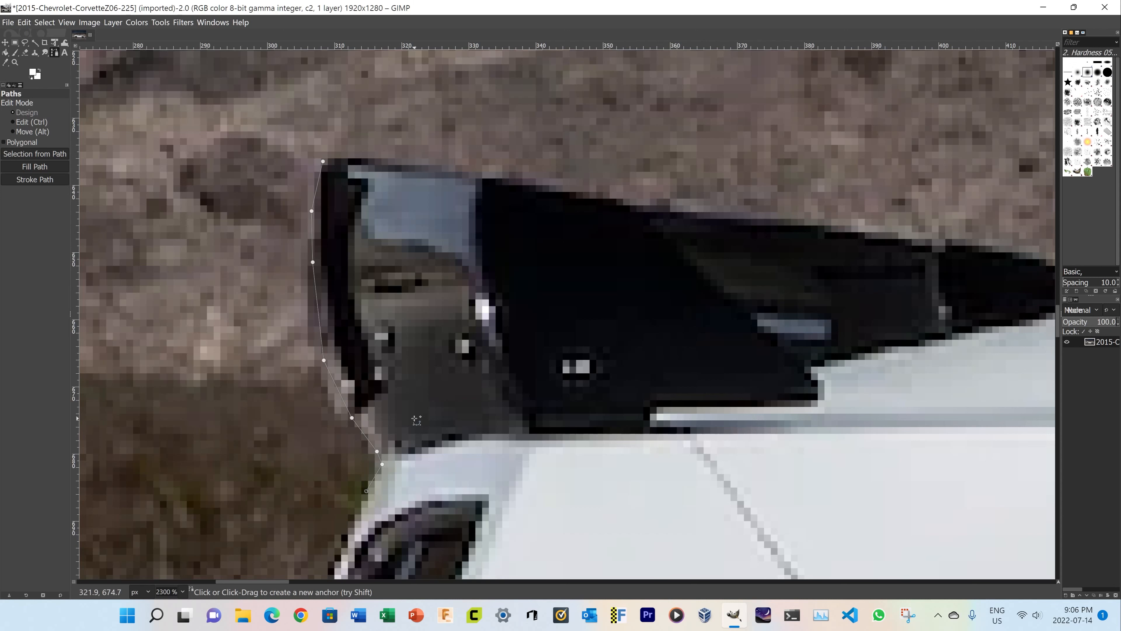
{"action": "scroll", "coordinate": [330, 408], "scroll_direction": "down", "scroll_amount": 5}
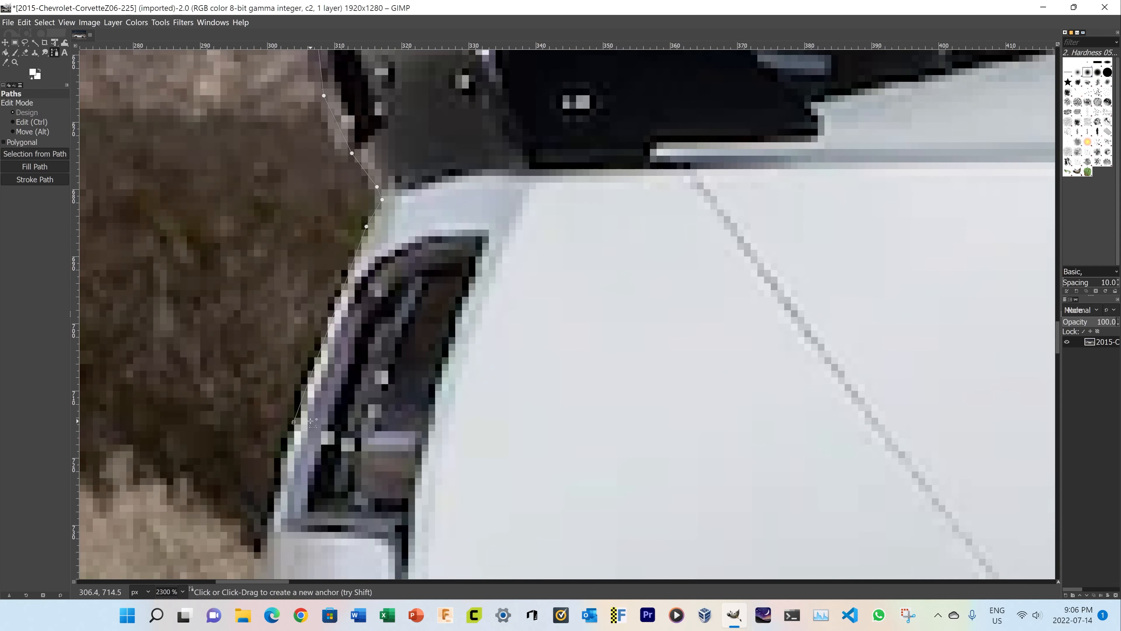
{"action": "scroll", "coordinate": [295, 423], "scroll_direction": "down", "scroll_amount": 3}
{"action": "scroll", "coordinate": [259, 428], "scroll_direction": "down", "scroll_amount": 4, "text": "ctrl"}
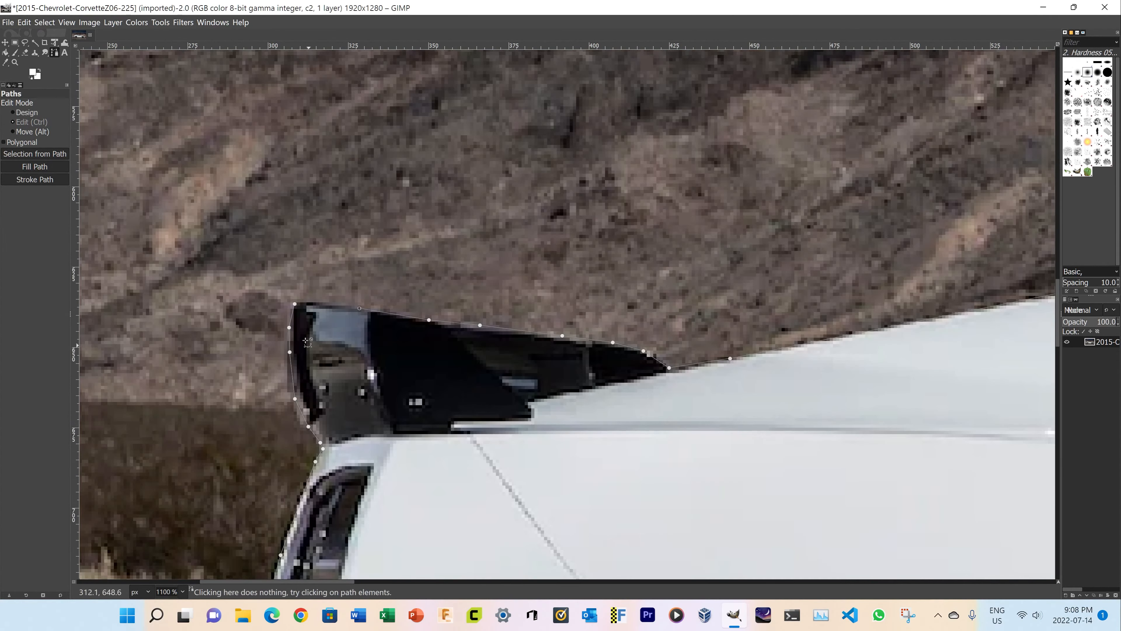
Close the car outline by joining its last anchor to the first one at the spoiler's upper rear corner, and nudge that corner anchor slightly upward
{"action": "scroll", "coordinate": [307, 342], "scroll_direction": "up", "scroll_amount": 3, "text": "ctrl"}
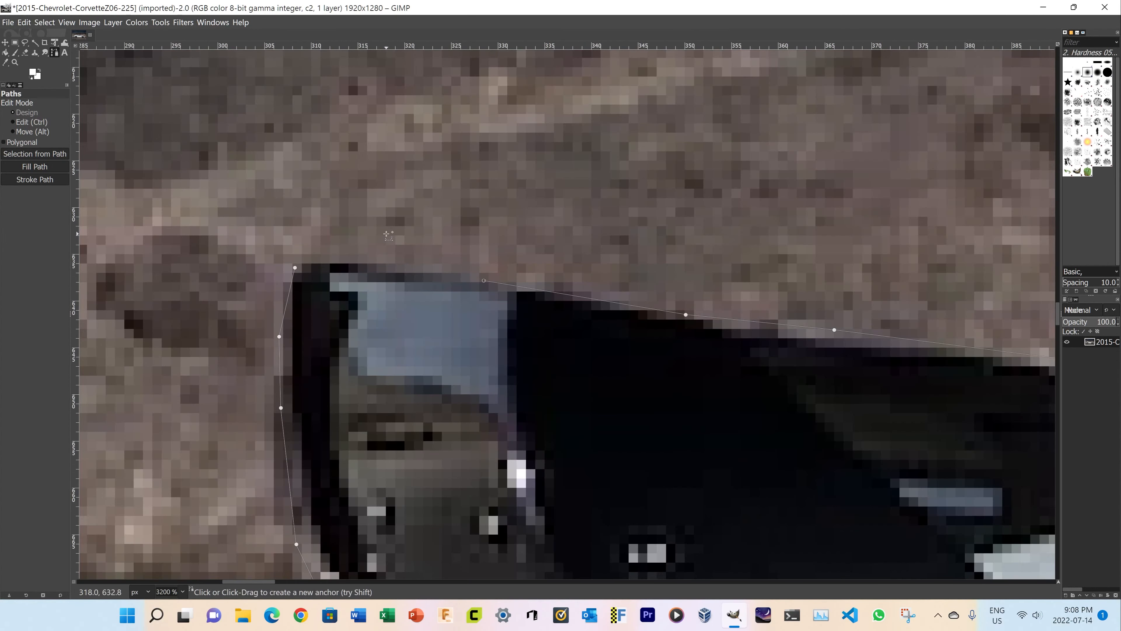
{"action": "scroll", "coordinate": [394, 256], "scroll_direction": "up", "scroll_amount": 3}
{"action": "key", "text": "shift+ctrl+j"}
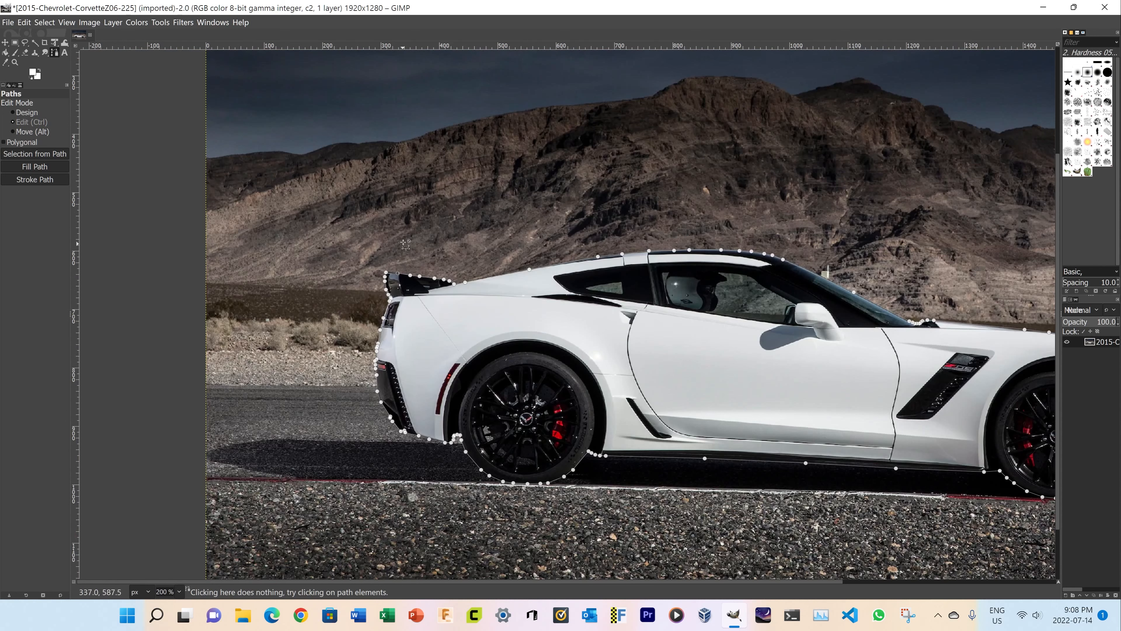
{"action": "scroll", "coordinate": [507, 325], "scroll_direction": "up", "scroll_amount": 4, "text": "ctrl"}
{"action": "scroll", "coordinate": [507, 325], "scroll_direction": "up", "scroll_amount": 5, "text": "ctrl"}
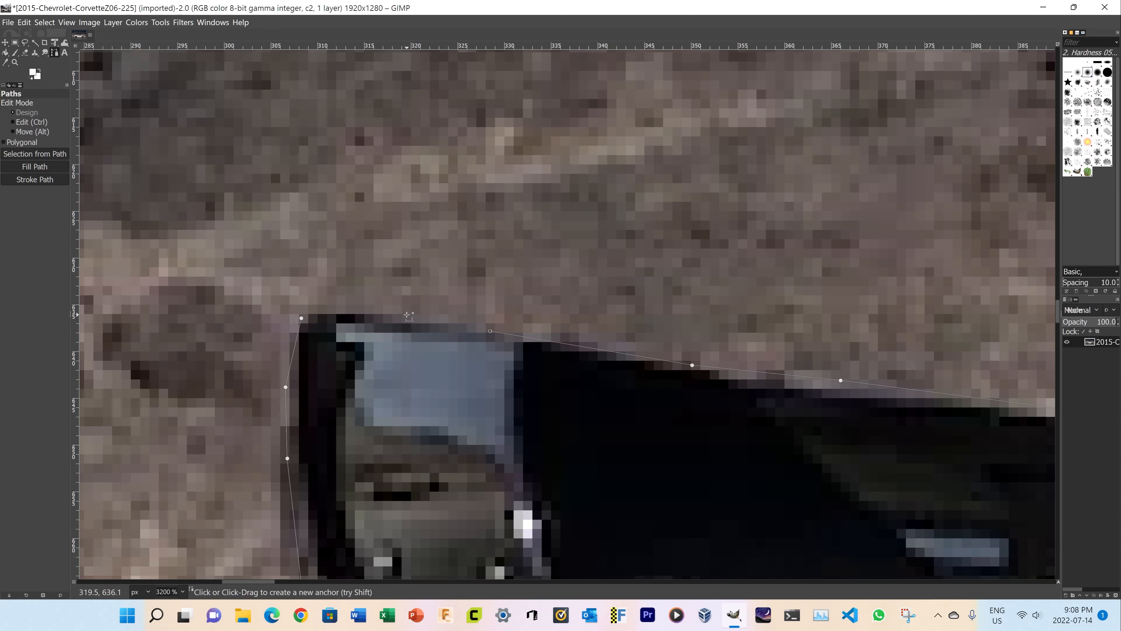
{"action": "key", "text": "ctrl"}
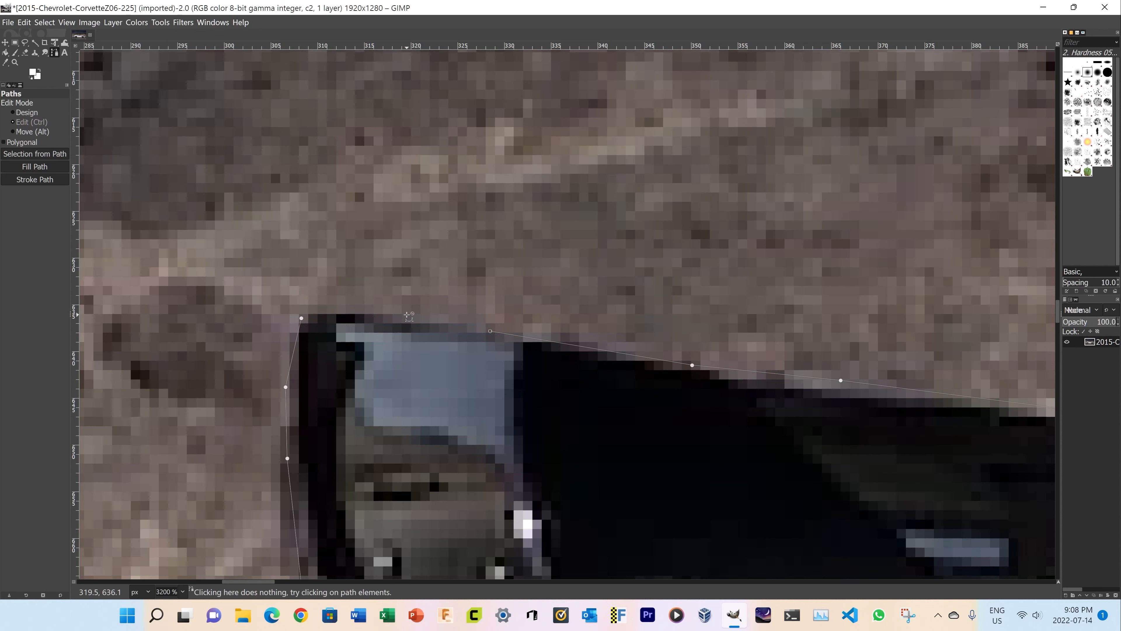
{"action": "left_click", "coordinate": [301, 318], "text": "ctrl"}
{"action": "left_click_drag", "start_coordinate": [302, 318], "coordinate": [308, 305]}
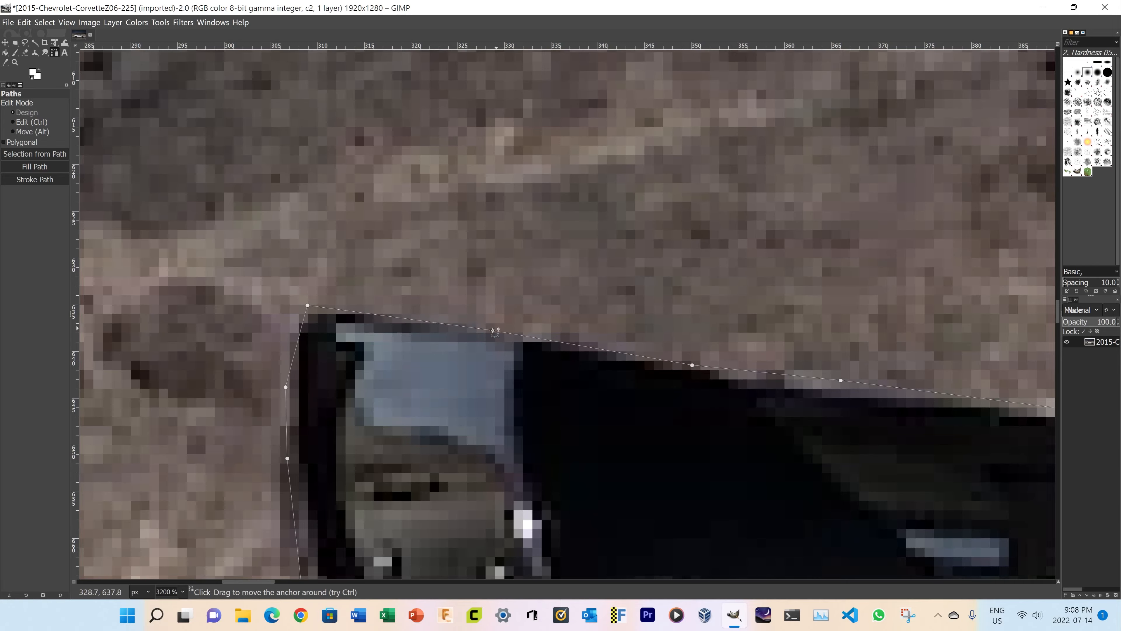
Convert the closed path around the car into a selection
{"action": "scroll", "coordinate": [493, 331], "scroll_direction": "down", "scroll_amount": 5}
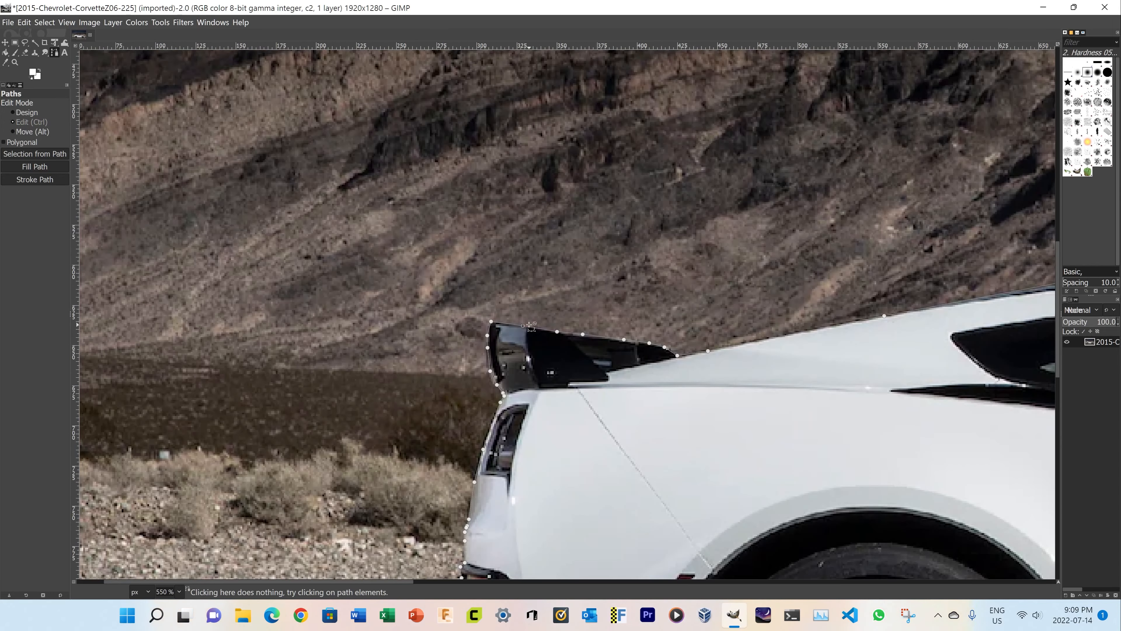
{"action": "scroll", "coordinate": [530, 325], "scroll_direction": "down", "scroll_amount": 8}
{"action": "scroll", "coordinate": [681, 335], "scroll_direction": "up", "scroll_amount": 4}
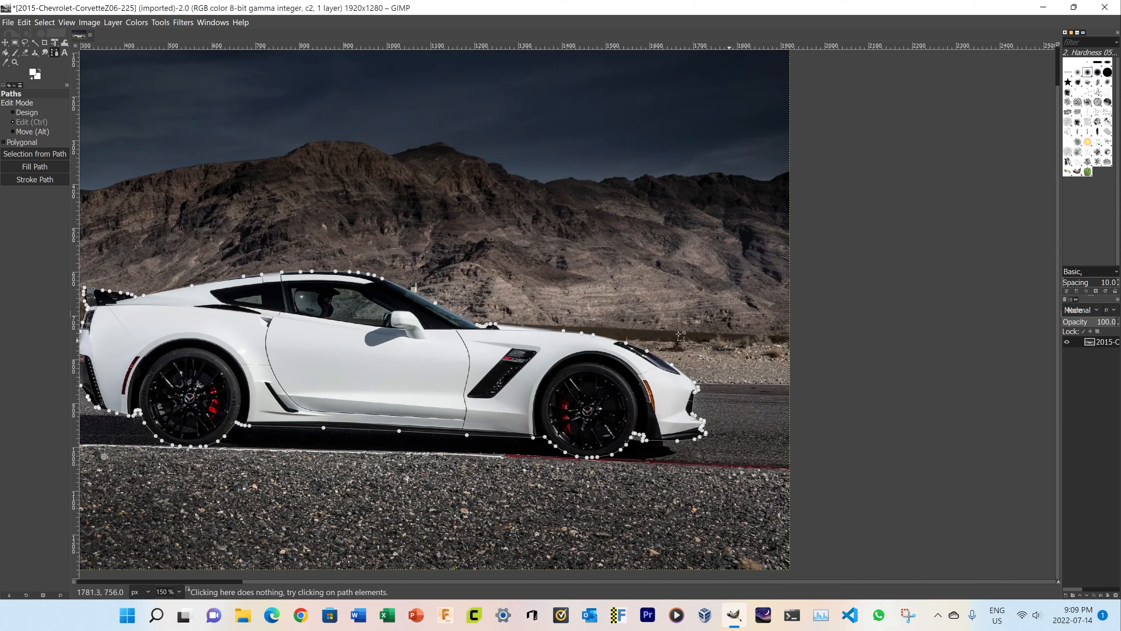
{"action": "scroll", "coordinate": [654, 331], "scroll_direction": "left", "scroll_amount": 3}
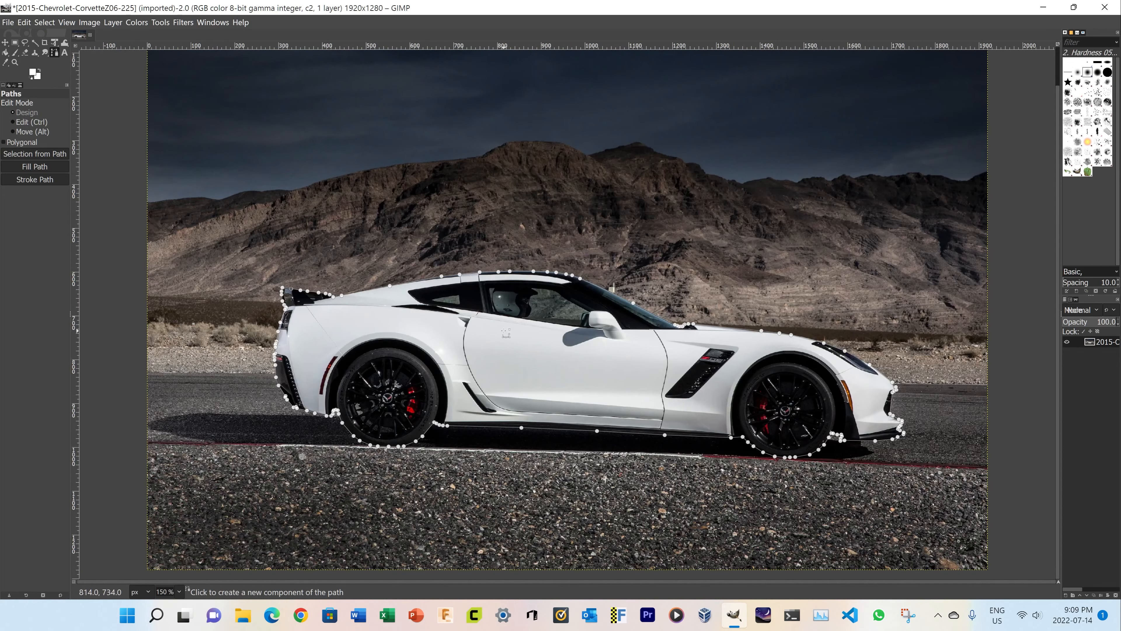
{"action": "right_click", "coordinate": [473, 355]}
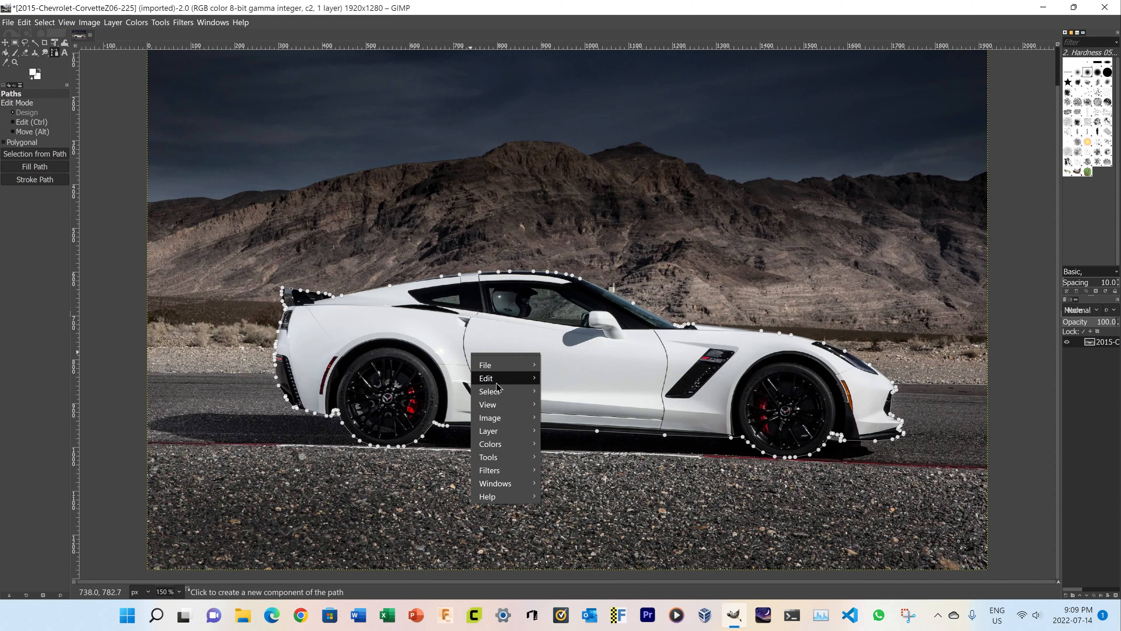
{"action": "mouse_move", "coordinate": [503, 392]}
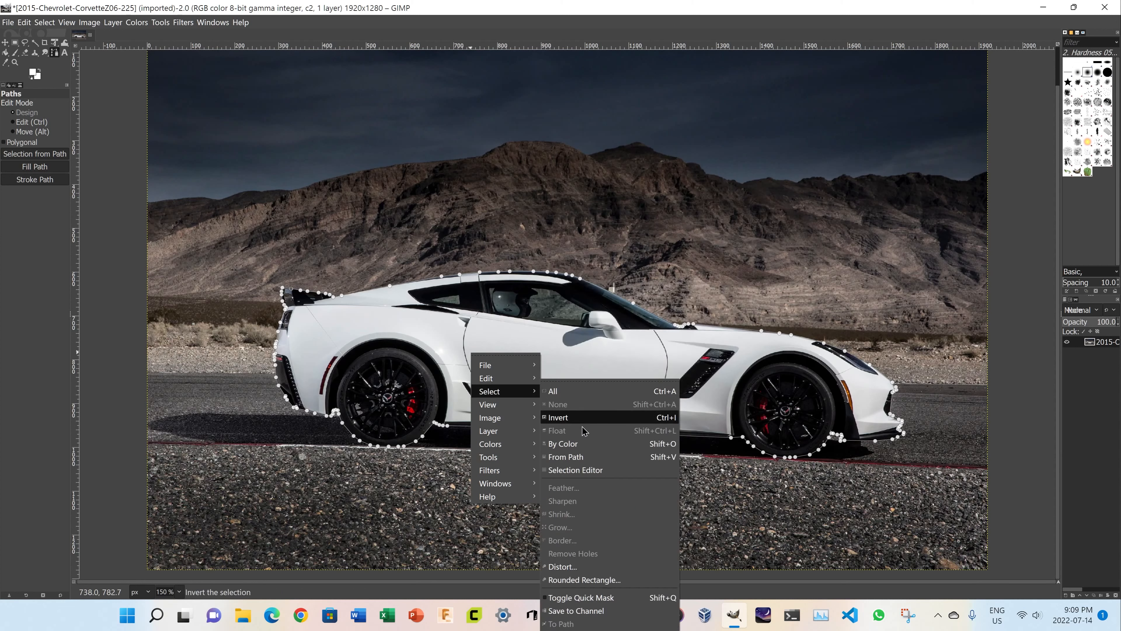
{"action": "left_click", "coordinate": [579, 457]}
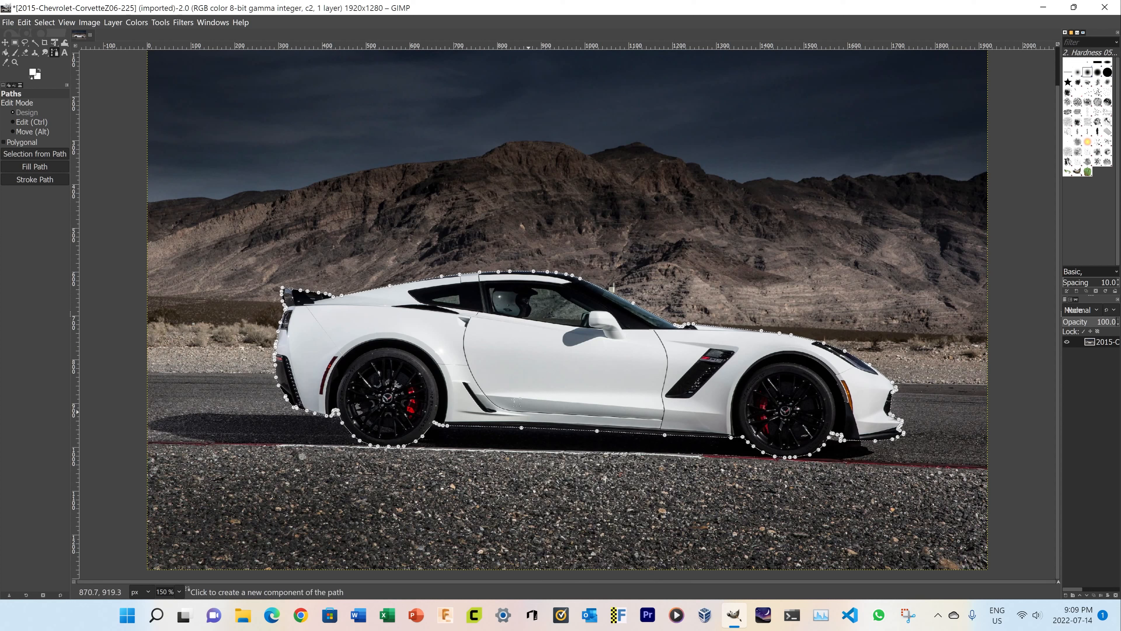
Invert the selection and delete the background around the car
{"action": "right_click", "coordinate": [474, 361]}
{"action": "mouse_move", "coordinate": [502, 400]}
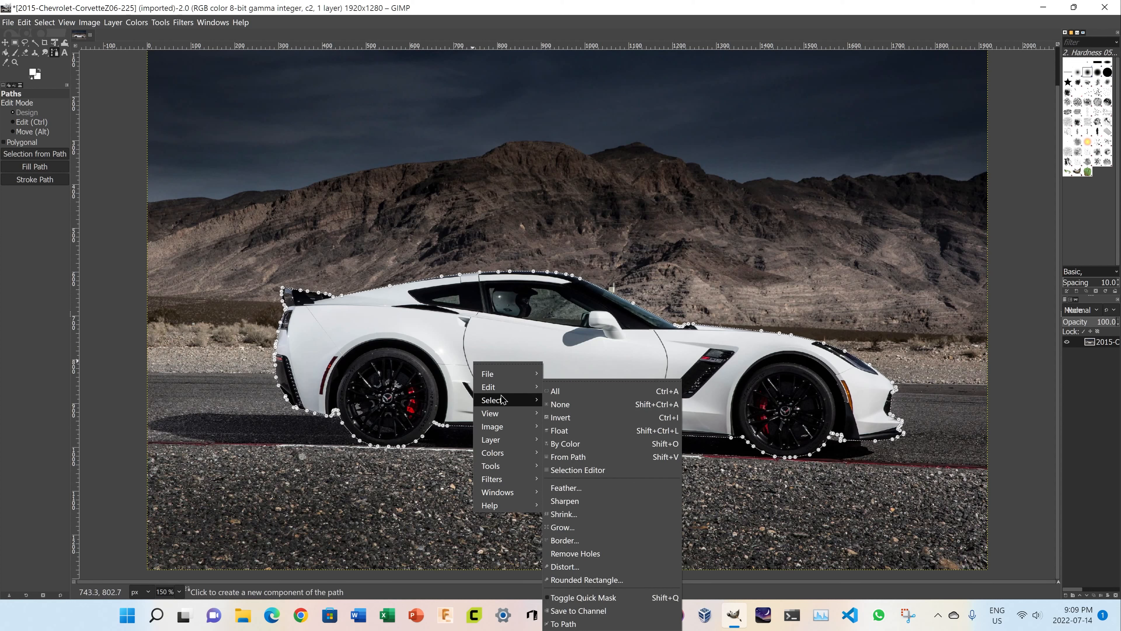
{"action": "left_click", "coordinate": [569, 419]}
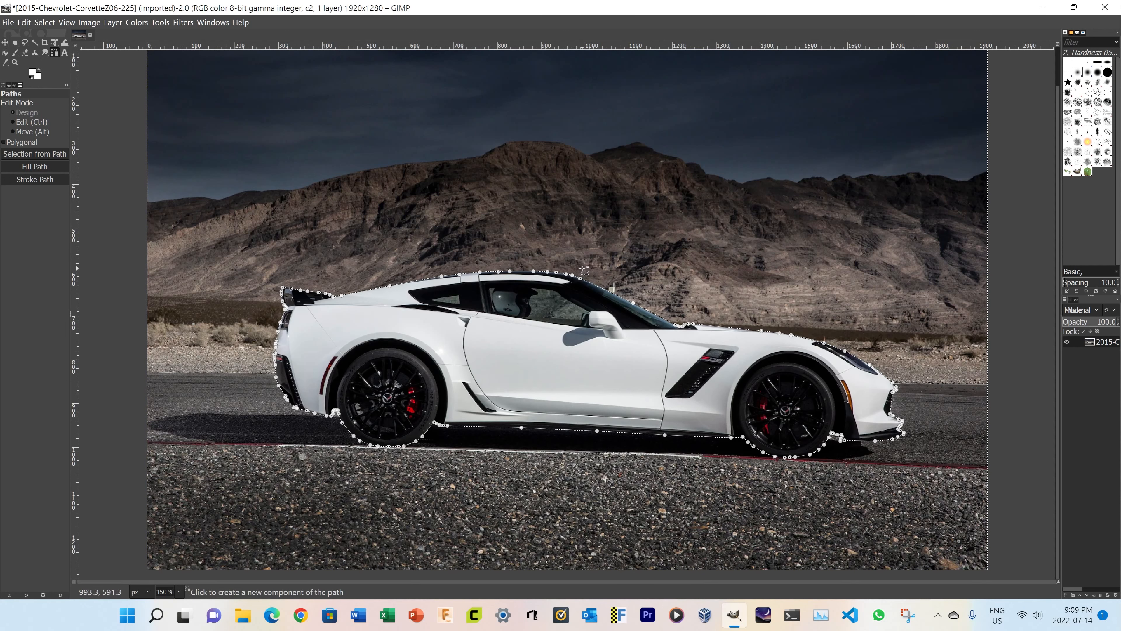
{"action": "key", "text": "Delete"}
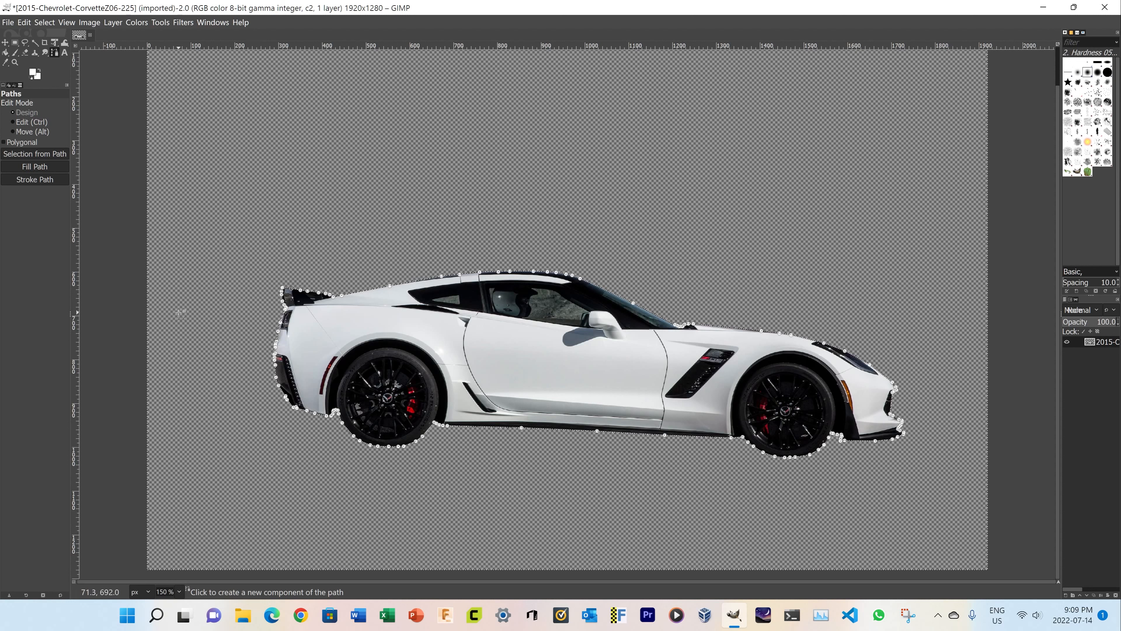
Start exporting the car cut-out with the file extension changed to png, keeping the name 2015-Chevrolet-CorvetteZ06-225
{"action": "key", "text": "ctrl+shift+e"}
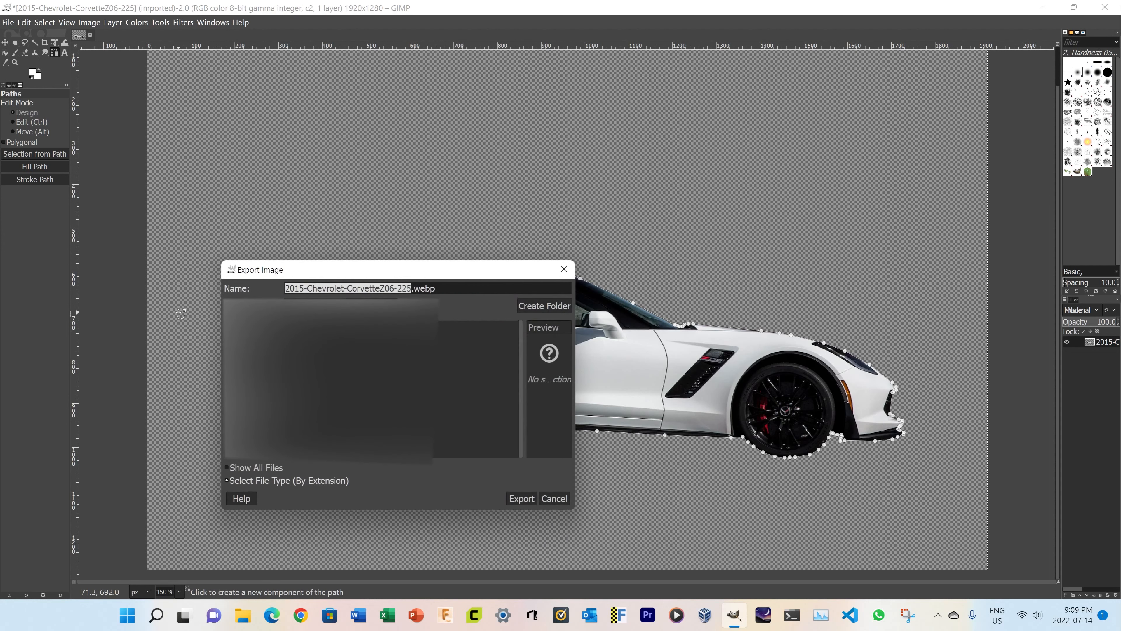
{"action": "left_click", "coordinate": [446, 285]}
{"action": "left_click_drag", "start_coordinate": [439, 285], "coordinate": [414, 283]}
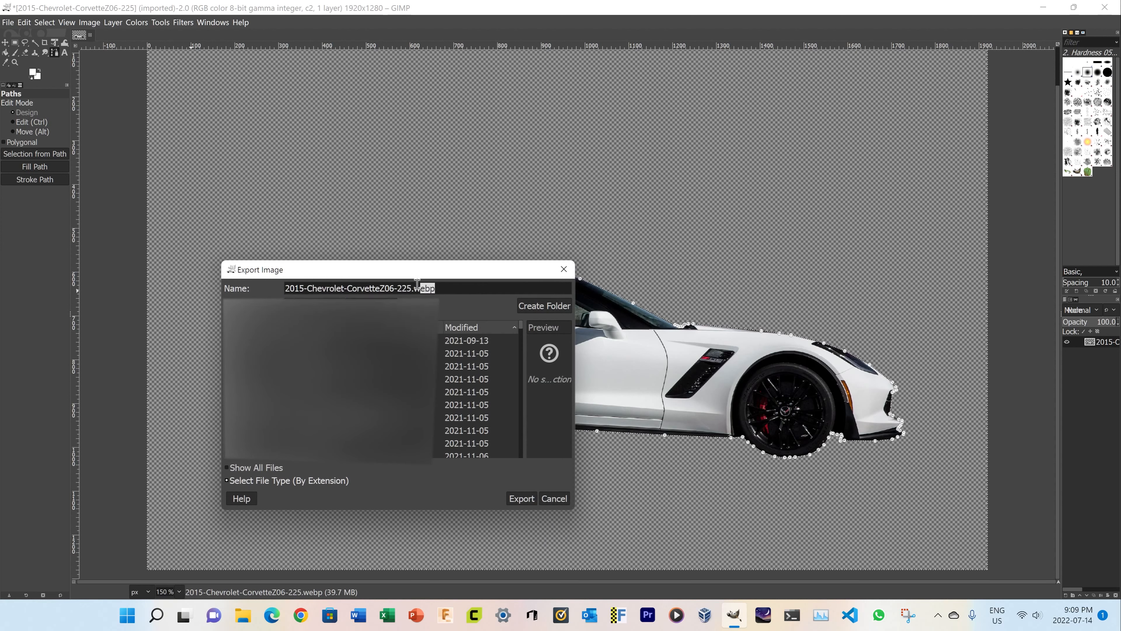
{"action": "type", "text": "png"}
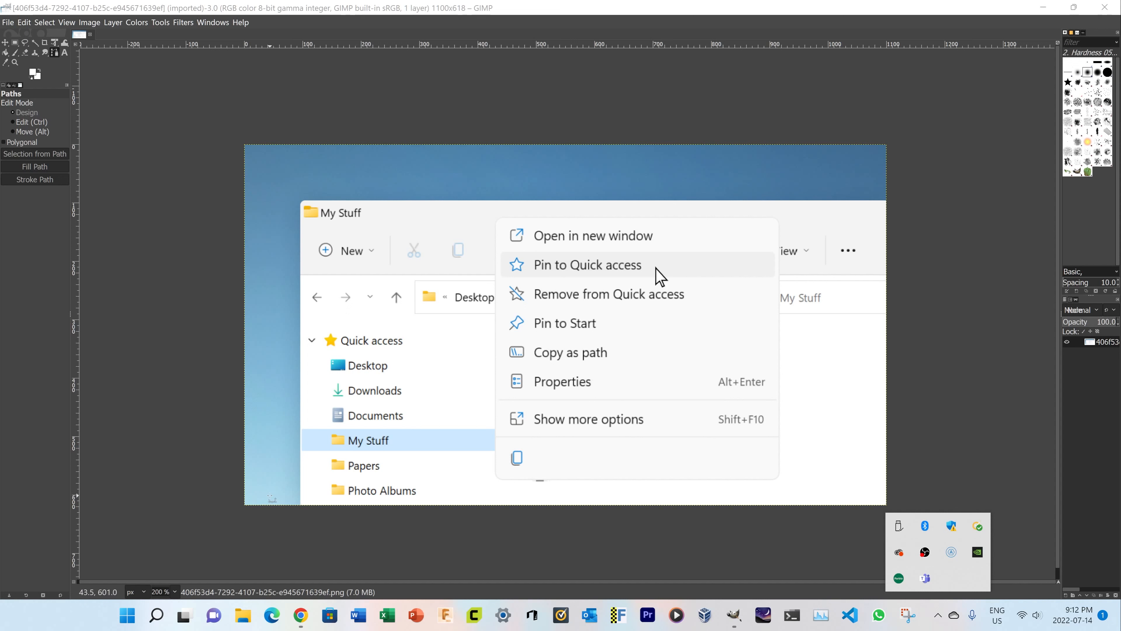
Activate the Fuzzy Select tool and check whether the file-explorer image's layer still needs an alpha channel
{"action": "left_click", "coordinate": [37, 45]}
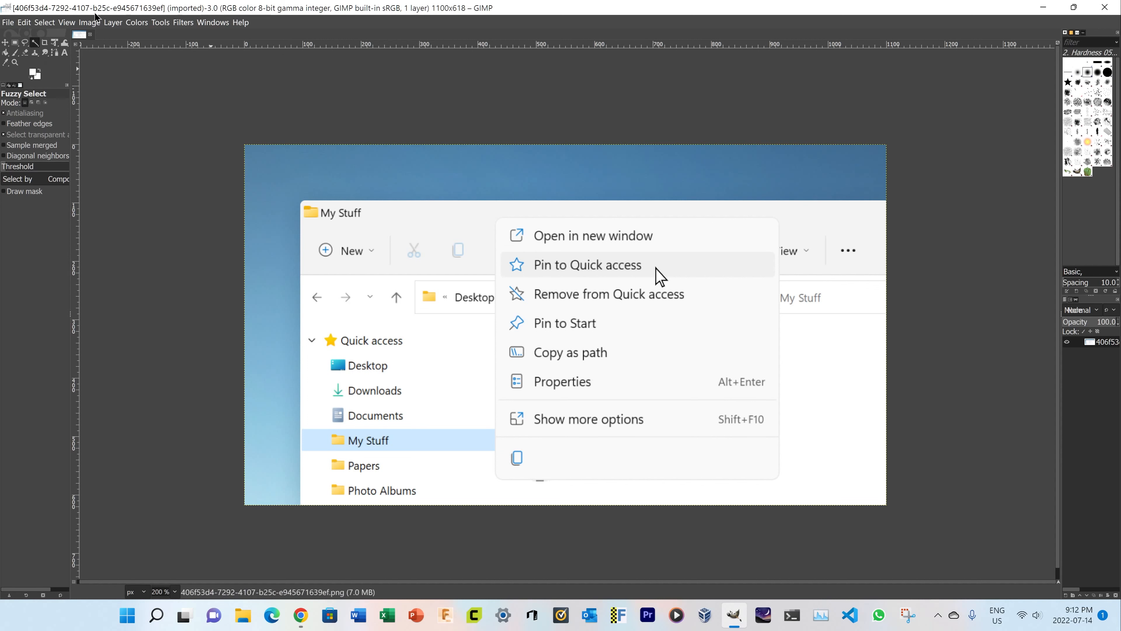
{"action": "left_click", "coordinate": [113, 22]}
{"action": "mouse_move", "coordinate": [142, 152]}
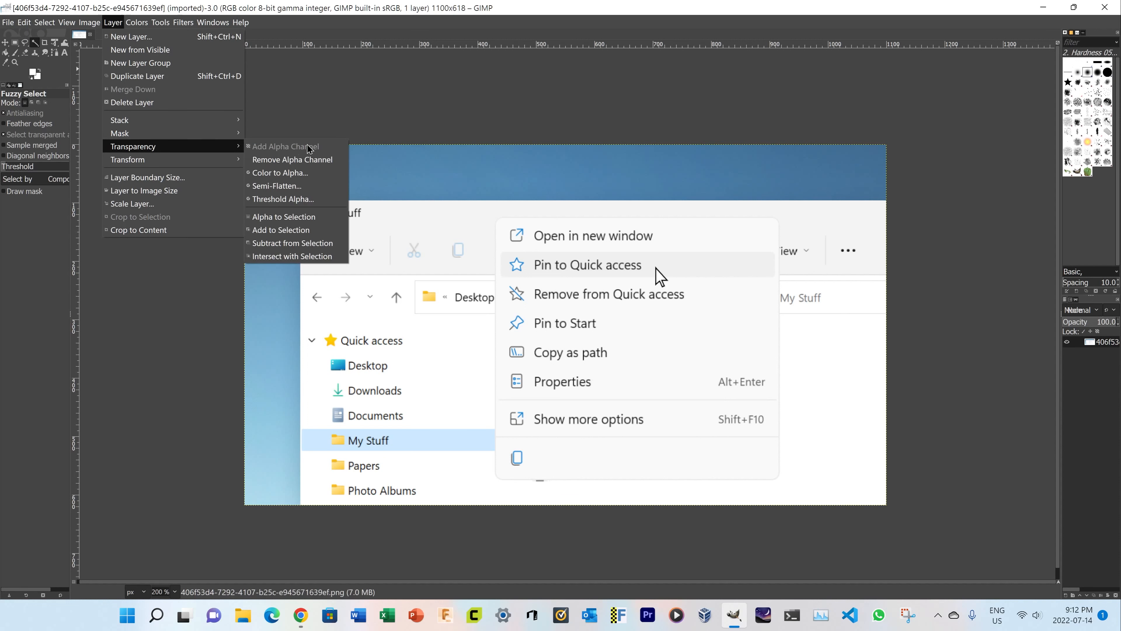
{"action": "left_click", "coordinate": [362, 4]}
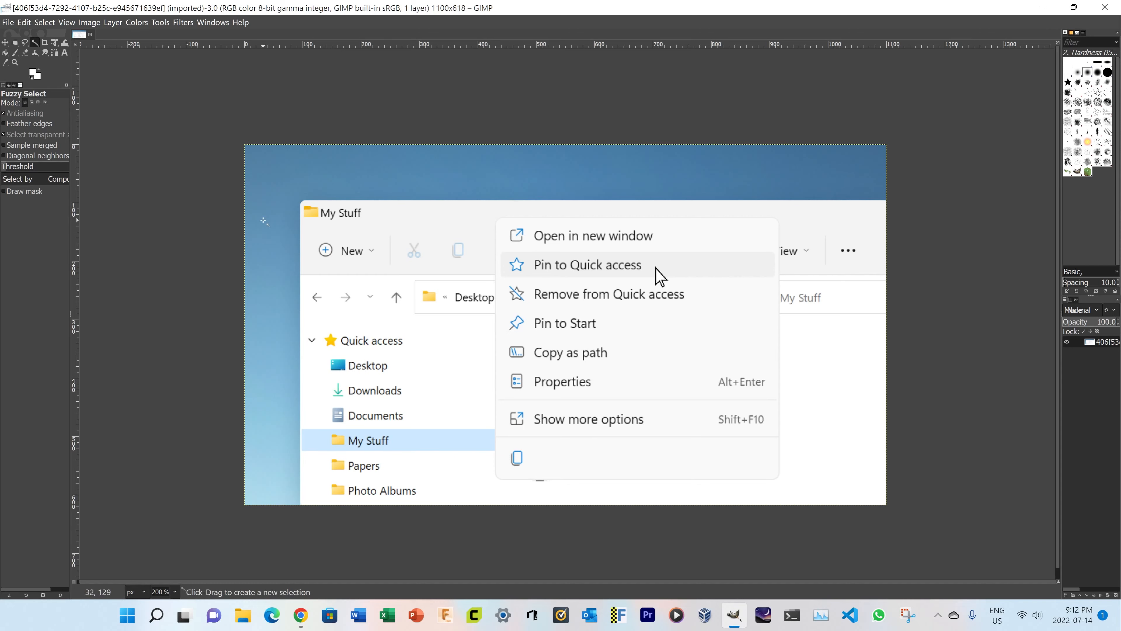
Fuzzy-select the large blue background area above the My Stuff window and delete it to transparency
{"action": "scroll", "coordinate": [302, 159], "scroll_direction": "up", "scroll_amount": 2}
{"action": "scroll", "coordinate": [306, 160], "scroll_direction": "up", "scroll_amount": 1}
{"action": "scroll", "coordinate": [395, 211], "scroll_direction": "down", "scroll_amount": 4}
{"action": "scroll", "coordinate": [449, 223], "scroll_direction": "up", "scroll_amount": 2}
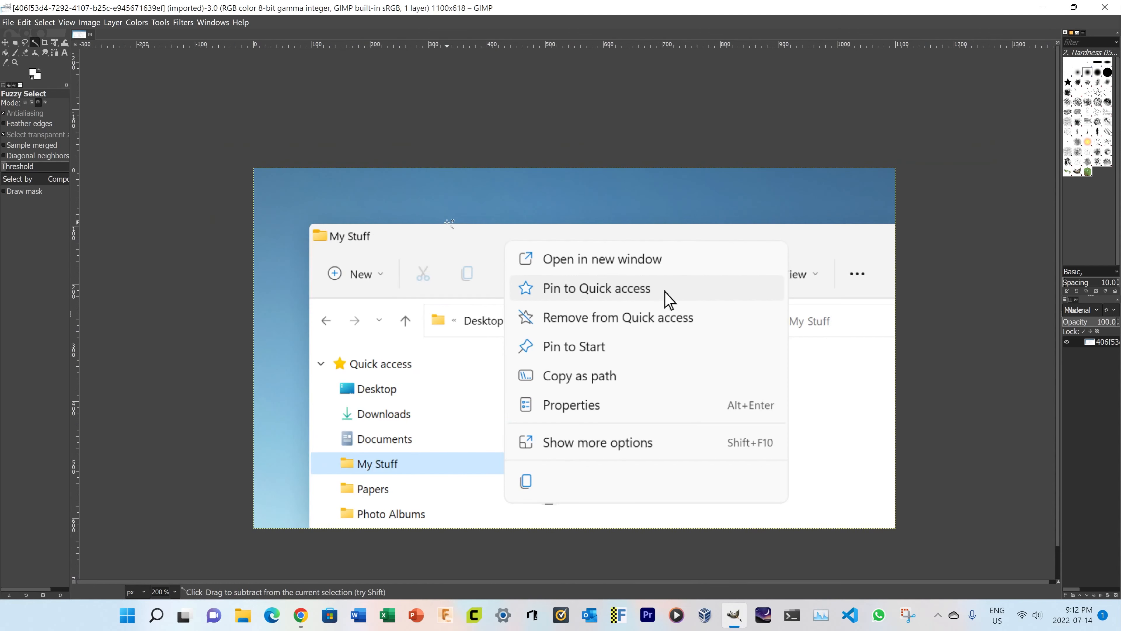
{"action": "left_click", "coordinate": [428, 183]}
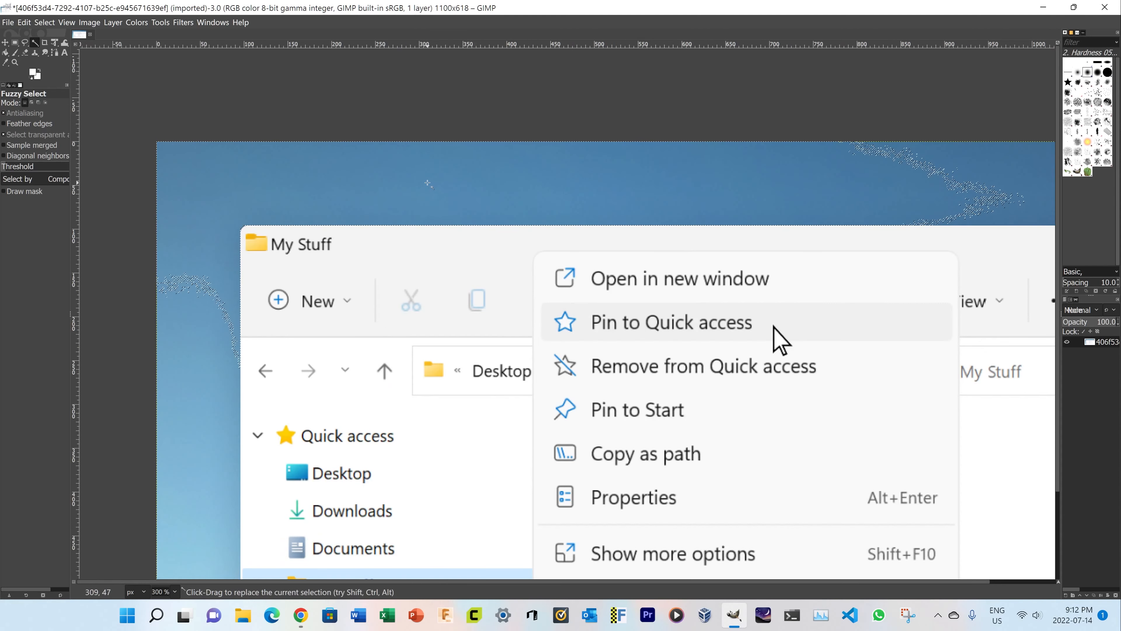
{"action": "scroll", "coordinate": [486, 169], "scroll_direction": "down", "scroll_amount": 1}
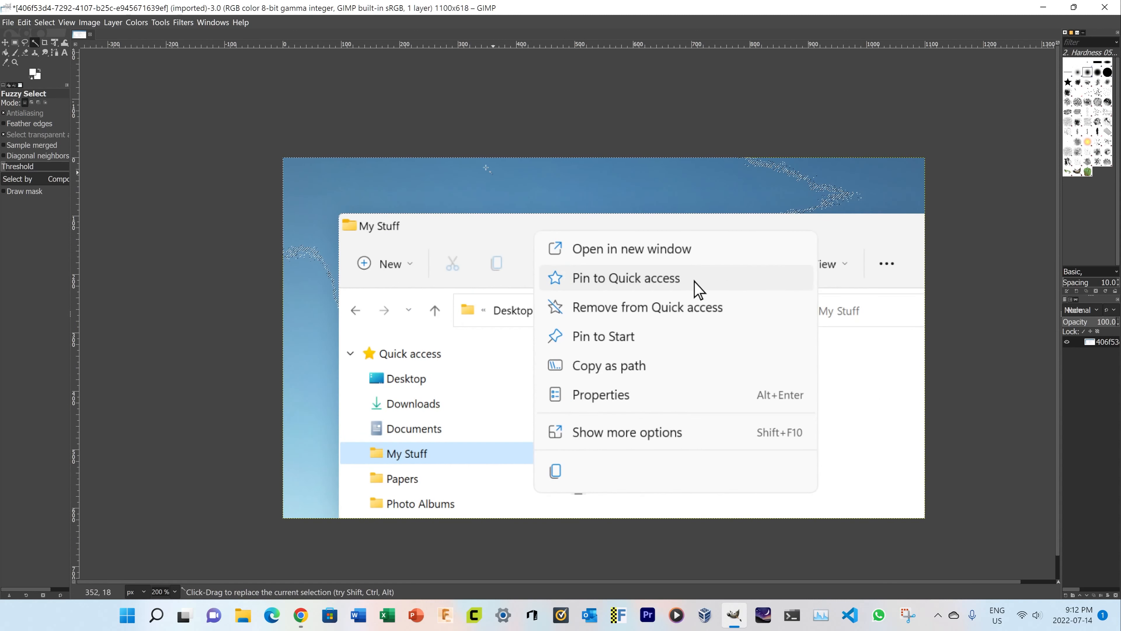
{"action": "key", "text": "Delete"}
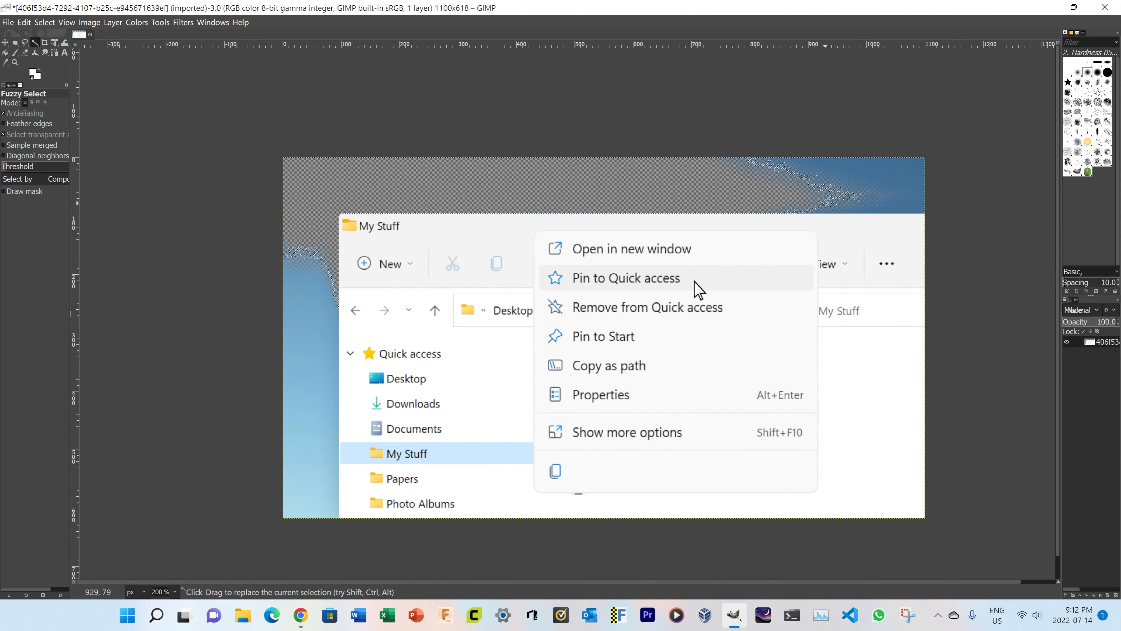
Select and delete the remaining blue patches at the image's upper-right corner and along the strip beside the window's left edge
{"action": "left_click", "coordinate": [826, 204]}
{"action": "key", "text": "Delete"}
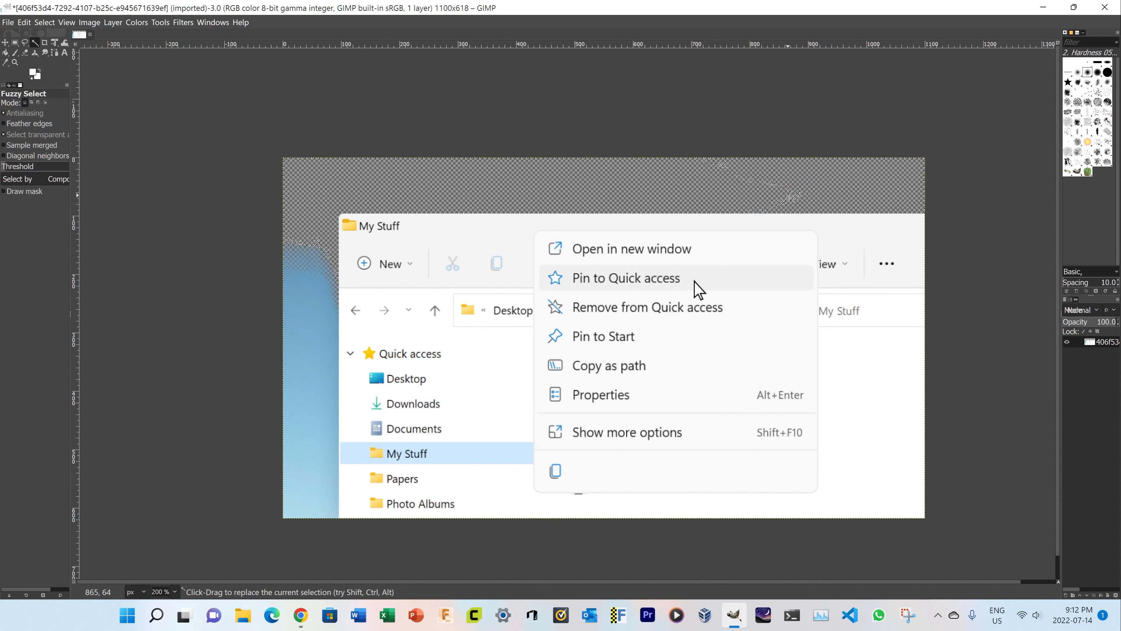
{"action": "key", "text": "Delete"}
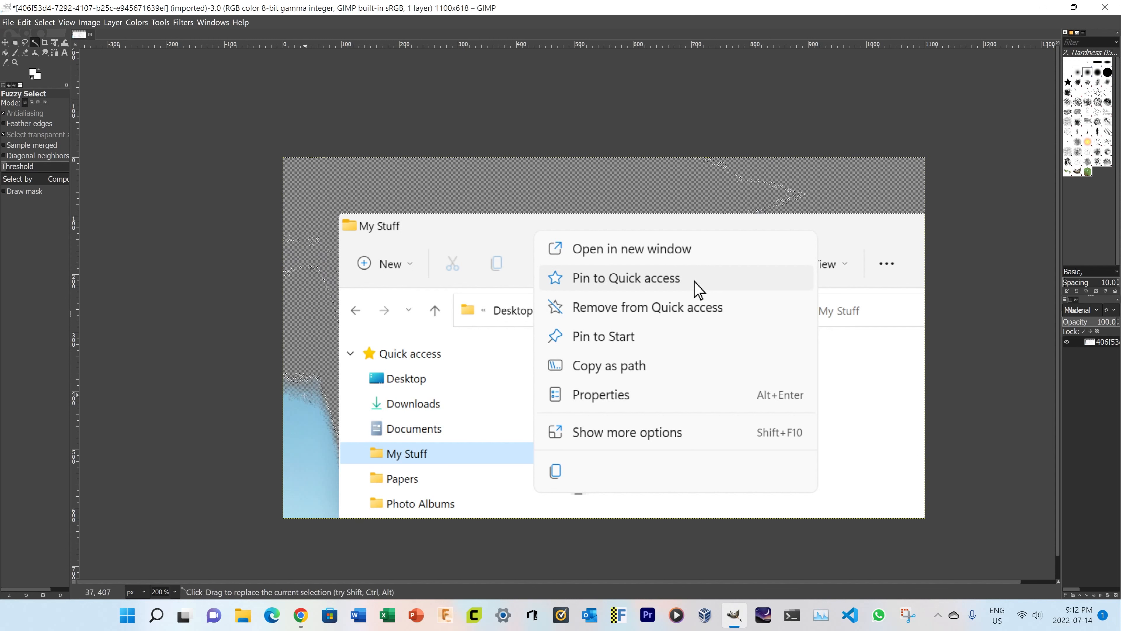
{"action": "key", "text": "Delete"}
{"action": "left_click", "coordinate": [306, 479]}
{"action": "key", "text": "Delete"}
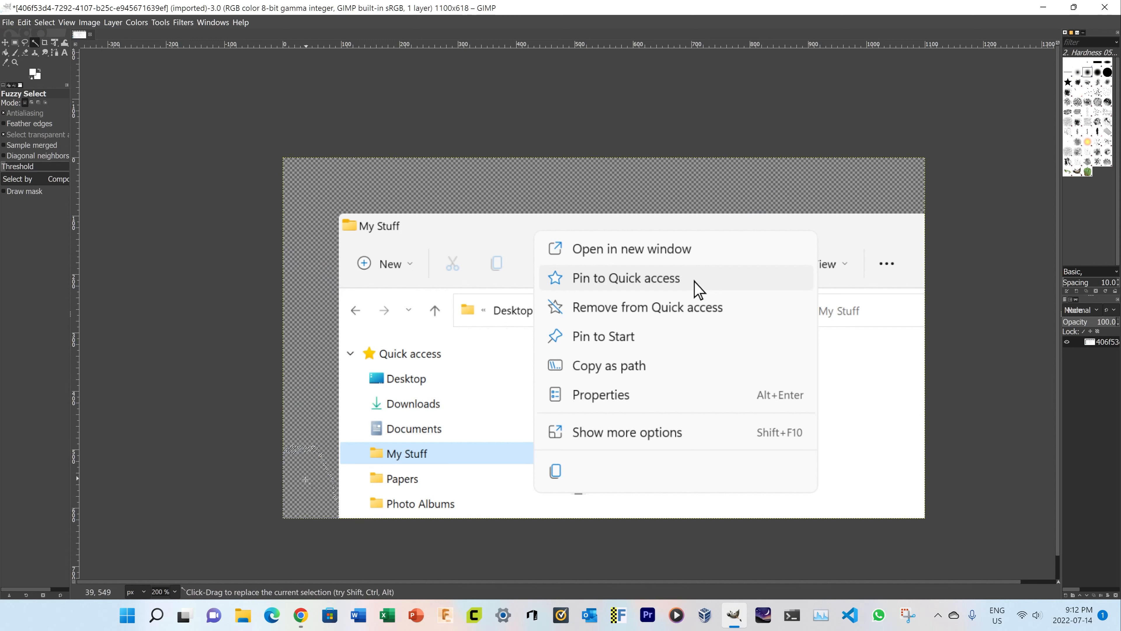
{"action": "left_click", "coordinate": [314, 455]}
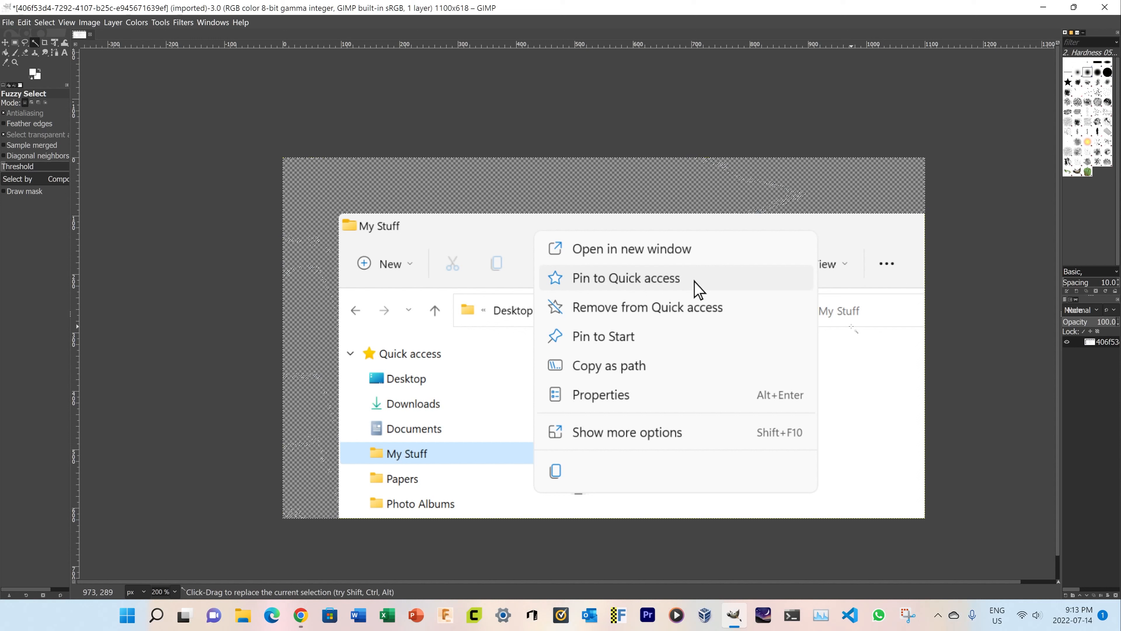
Start exporting the cut-out image and select the png extension in its file name
{"action": "key", "text": "ctrl+shift+e"}
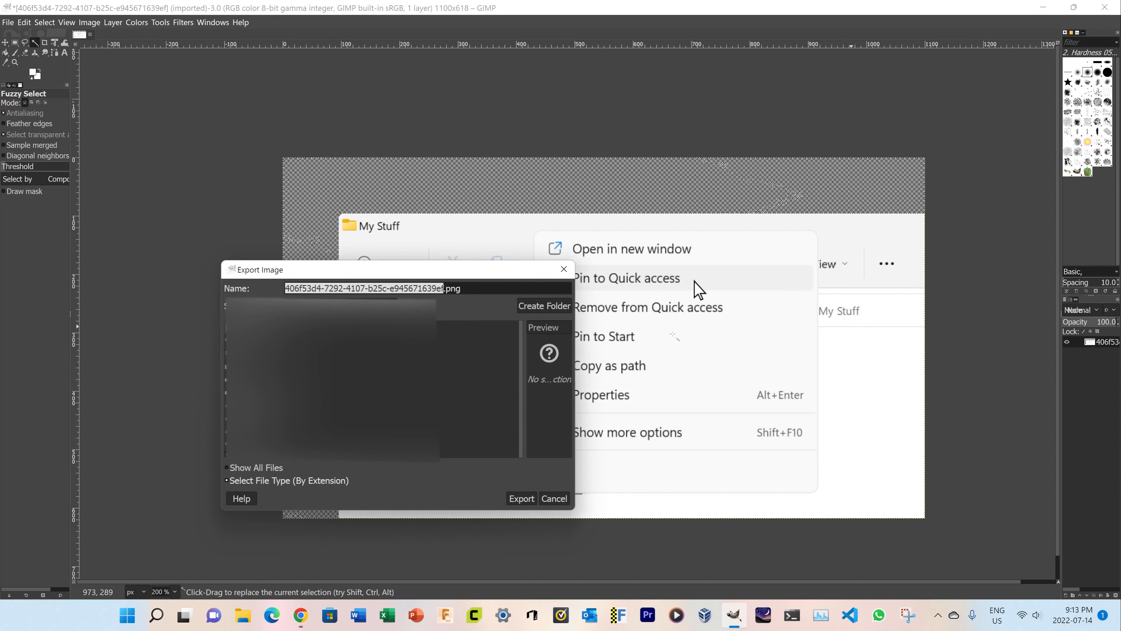
{"action": "left_click", "coordinate": [460, 288]}
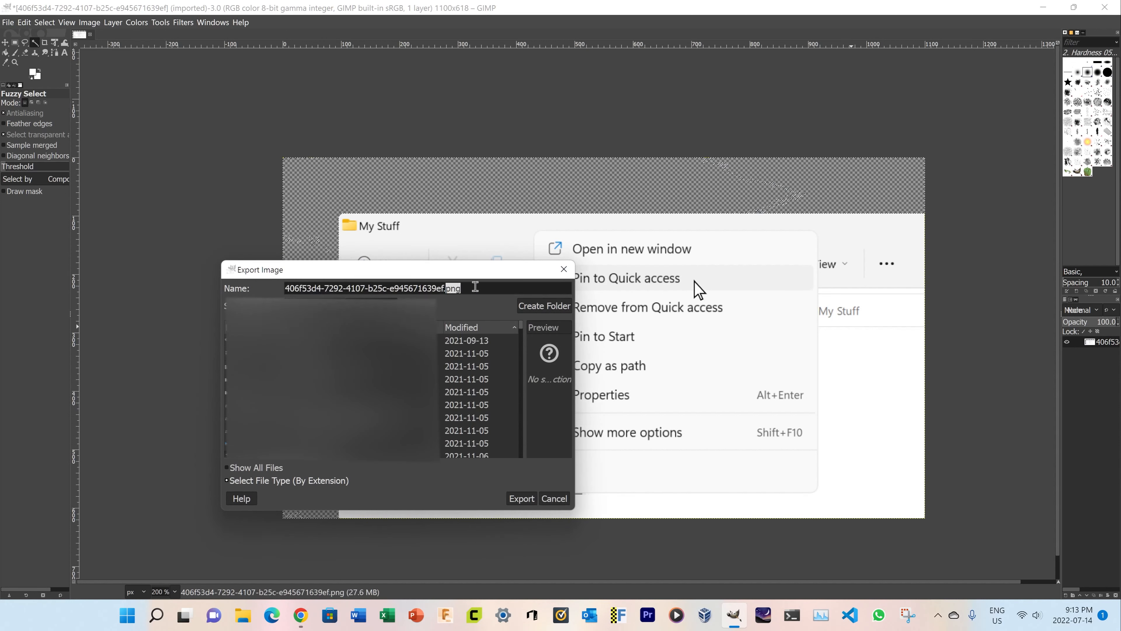